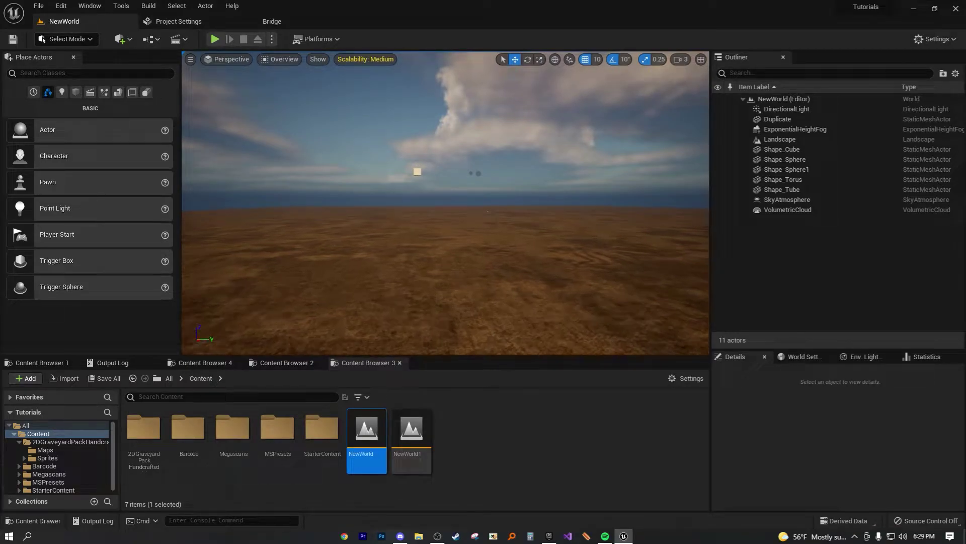
Fly the viewport camera around the level toward the cube, sky and spheres
right_drag(446, 201, 401, 199)
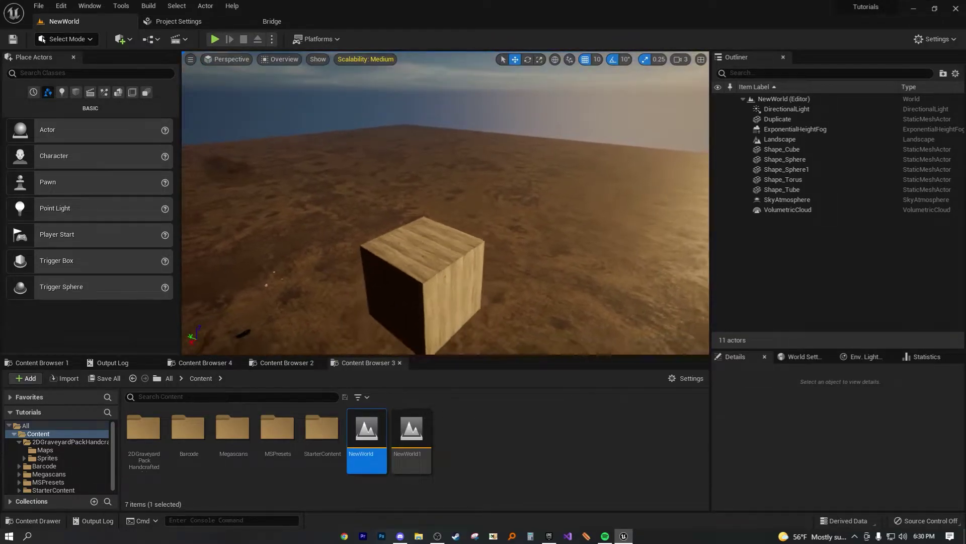
right_drag(401, 199, 401, 199)
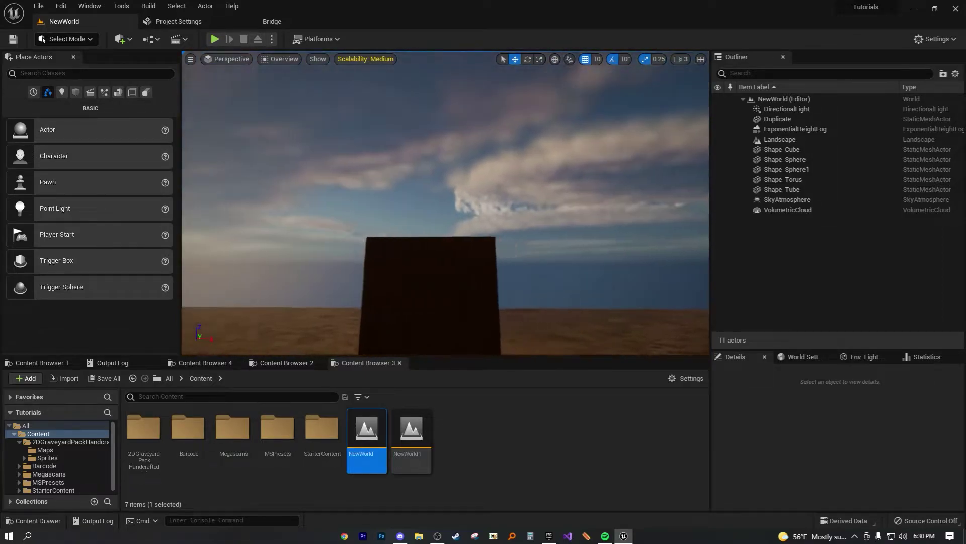
right_drag(402, 198, 401, 199)
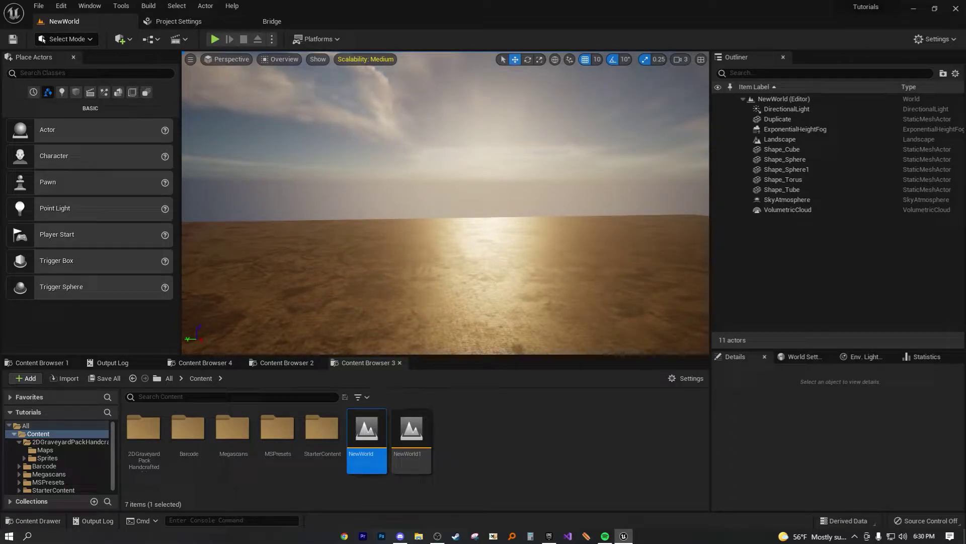
right_drag(657, 239, 658, 239)
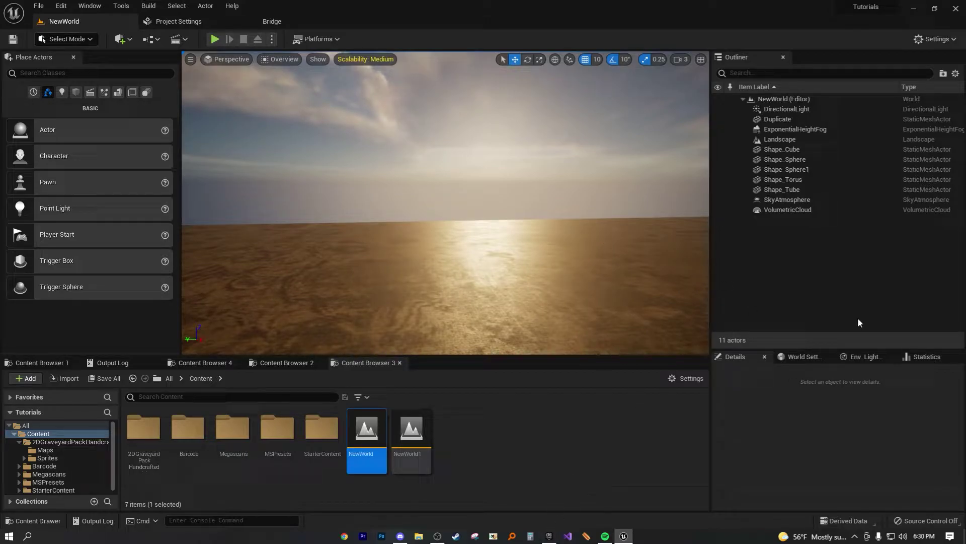
right_drag(549, 243, 507, 233)
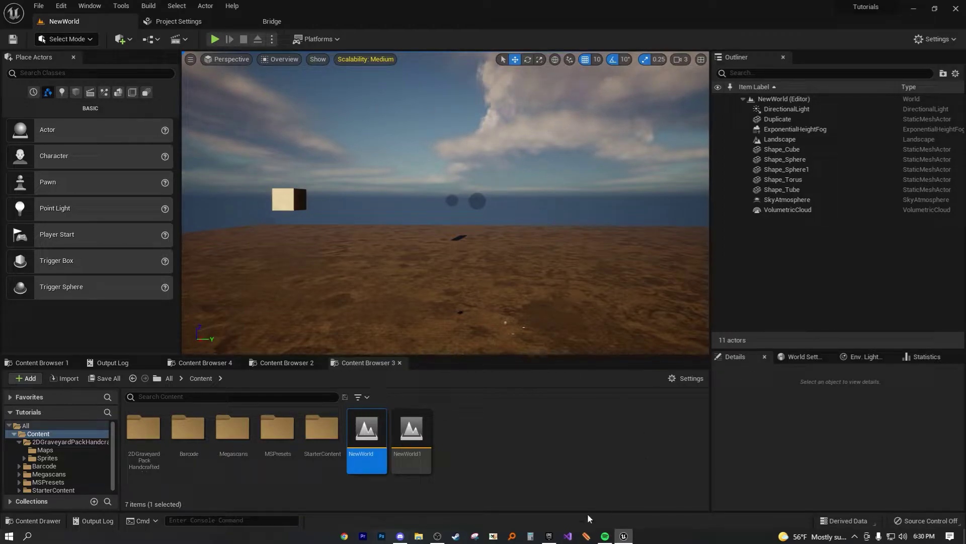
click(548, 536)
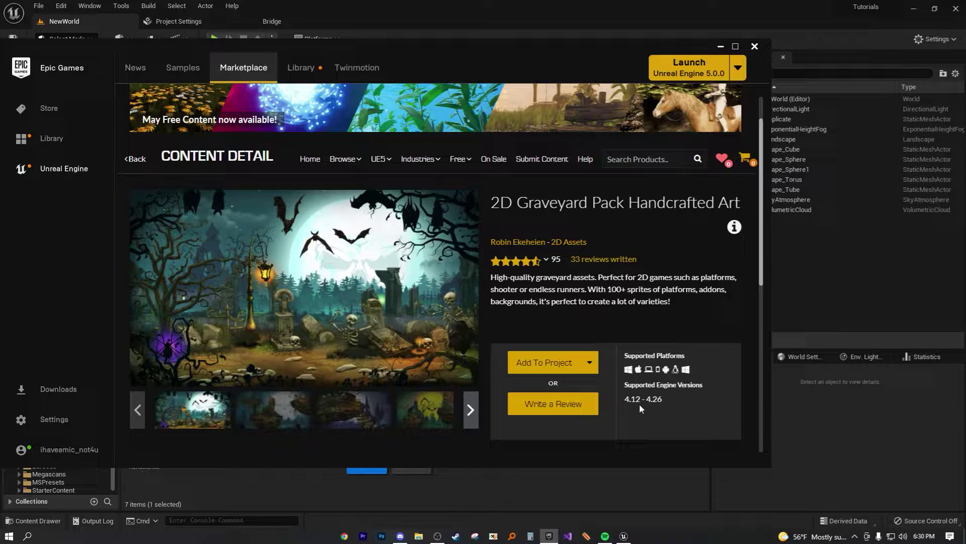
click(722, 48)
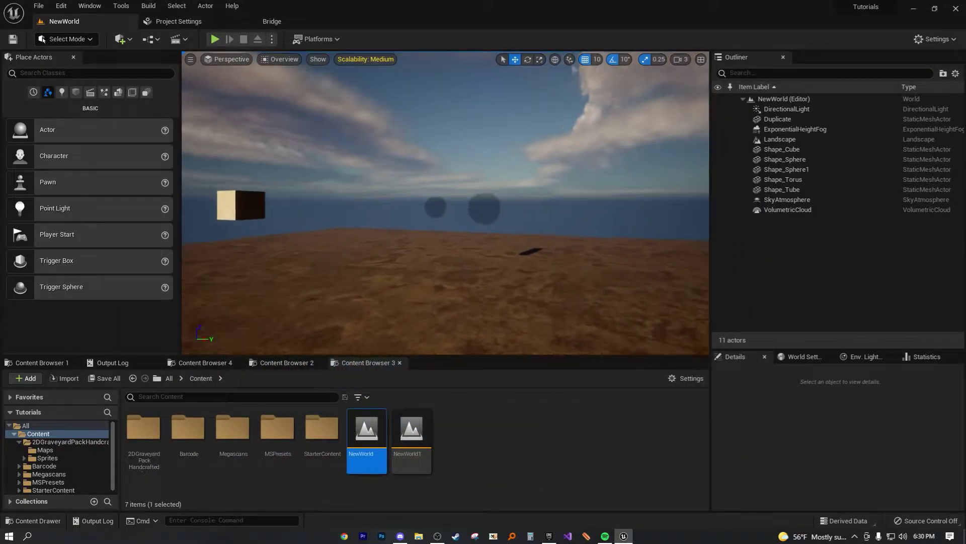
right_drag(446, 202, 624, 269)
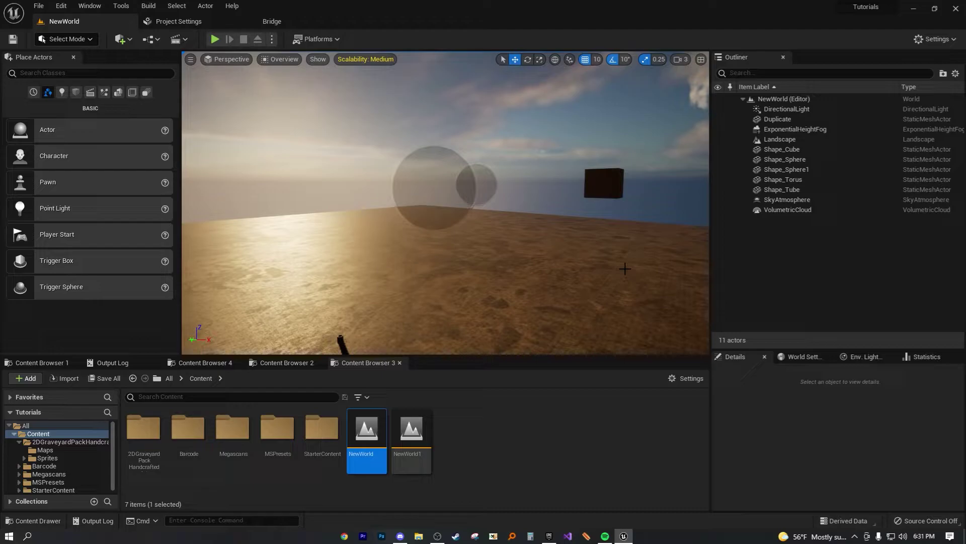
Start adding the 2D Graveyard Pack with all projects listed, scrolling to find Tutorials
click(549, 535)
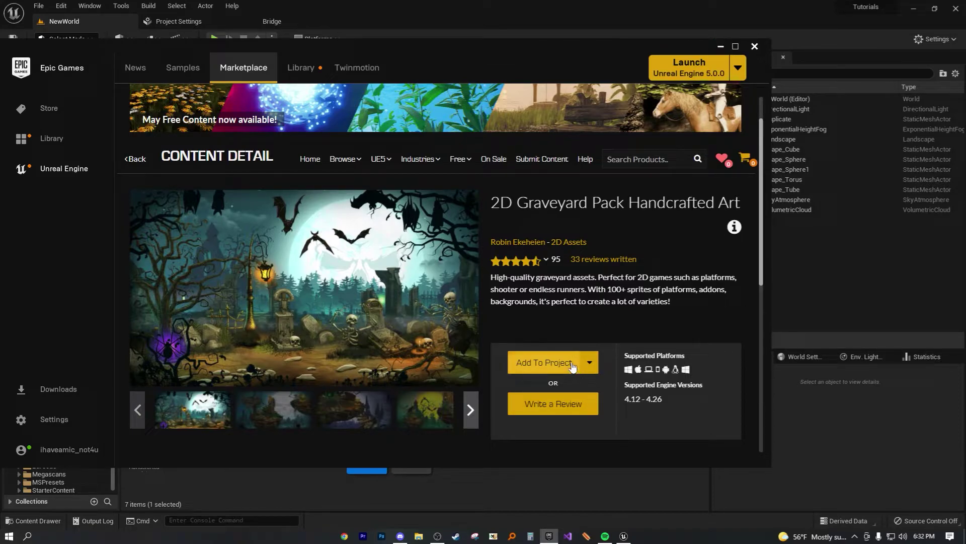
click(556, 362)
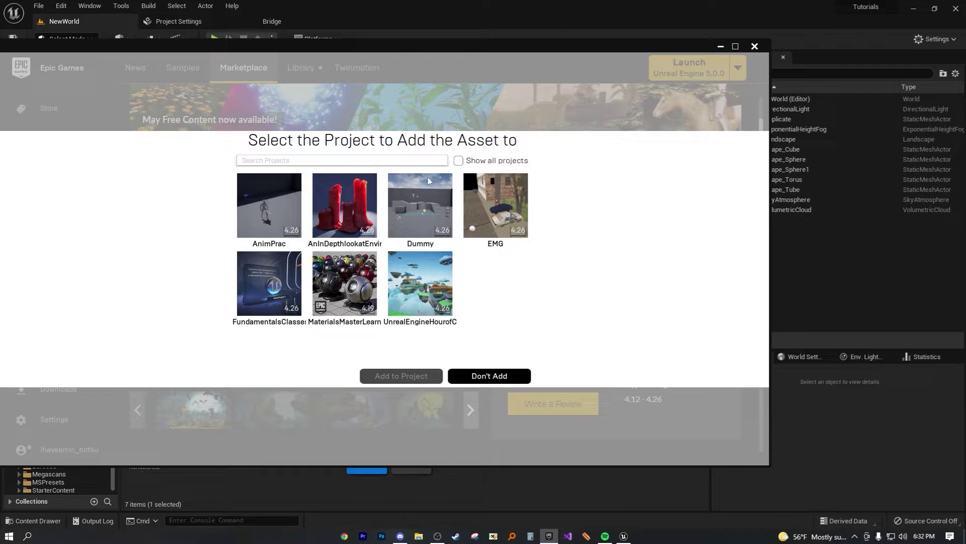
click(459, 161)
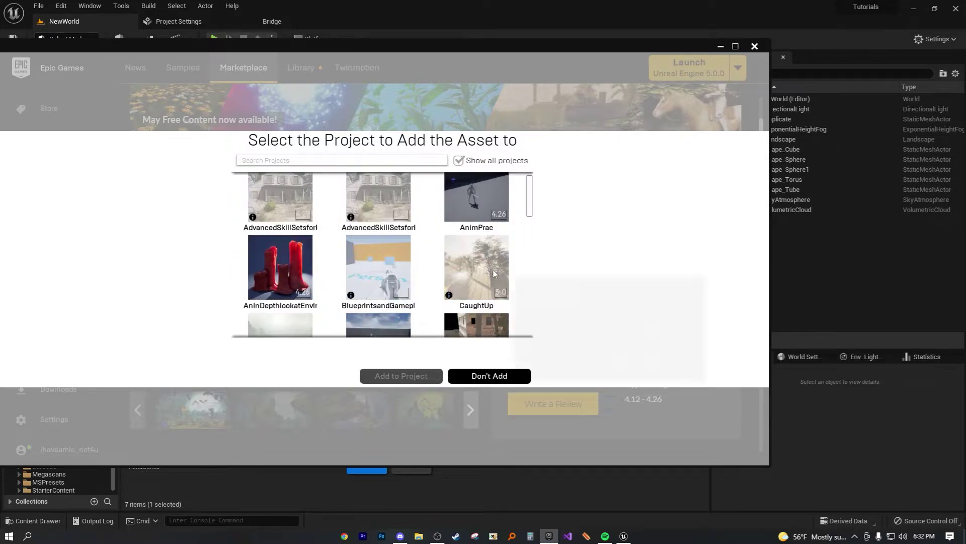
scroll(492, 268, down, 10)
scroll(493, 267, down, 10)
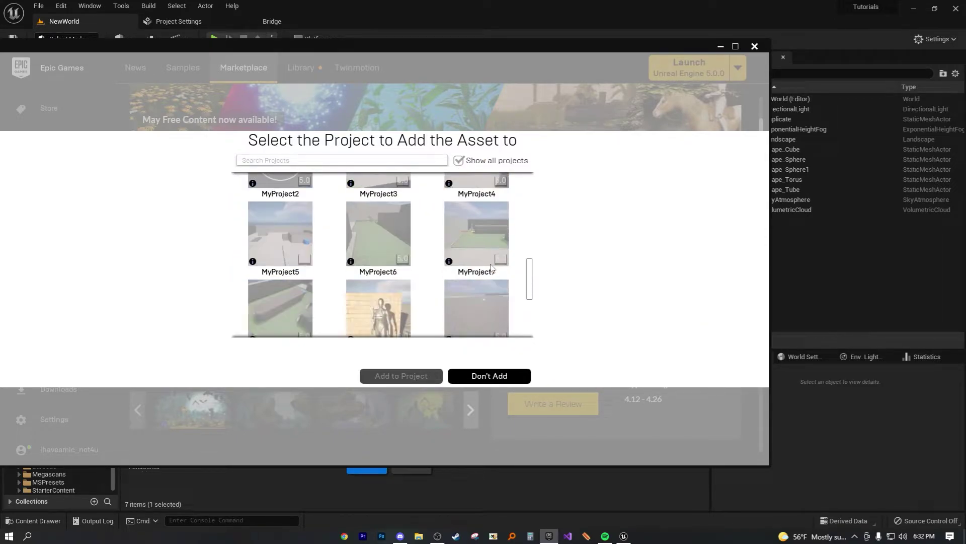
scroll(492, 268, up, 15)
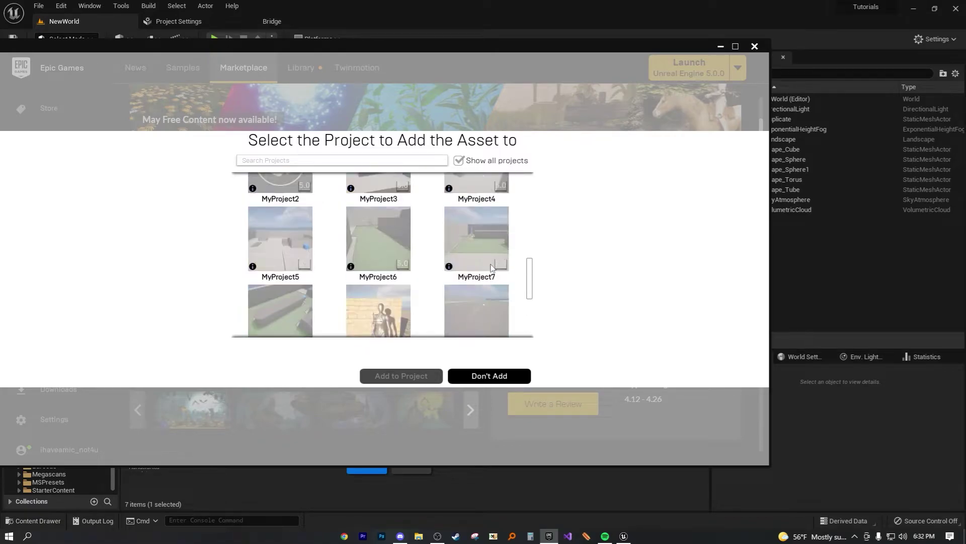
scroll(491, 264, up, 3)
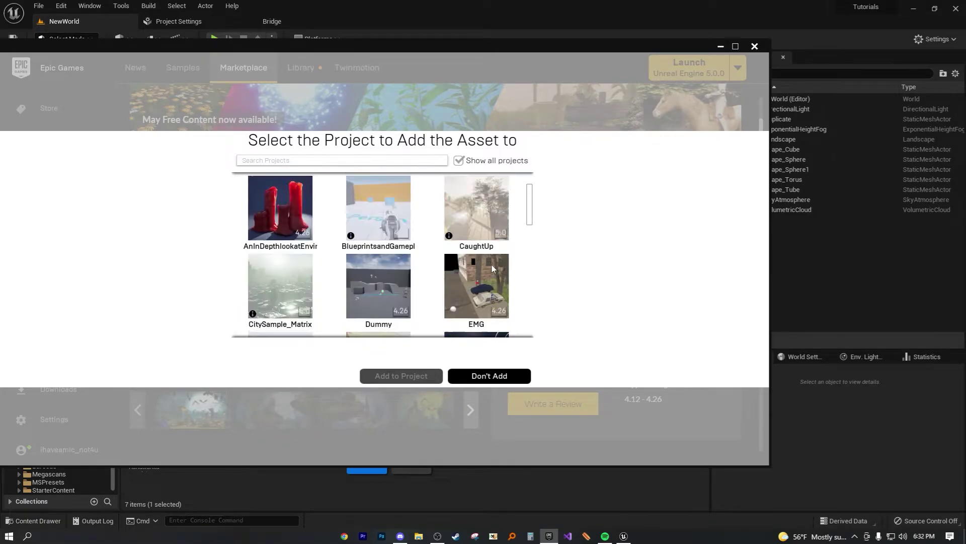
scroll(493, 268, down, 1)
scroll(493, 268, down, 5)
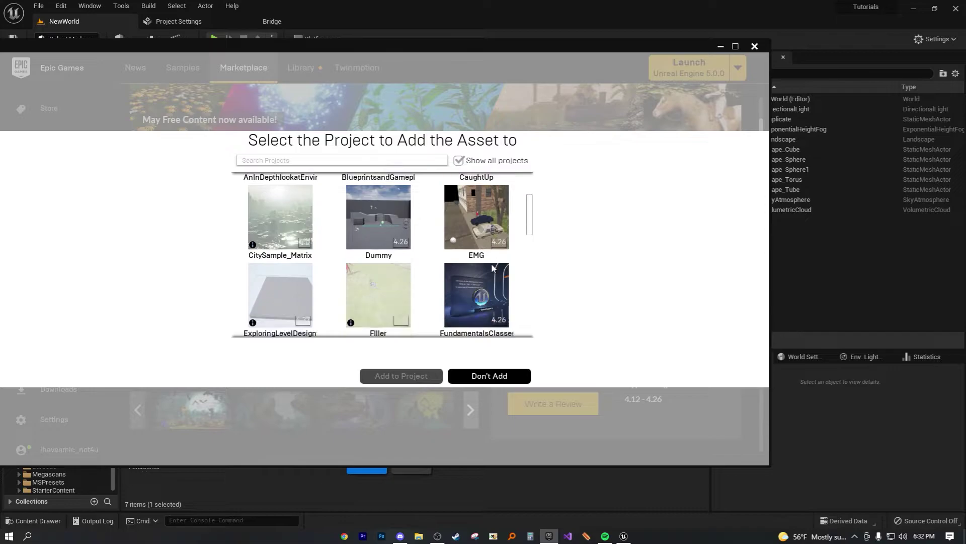
scroll(492, 267, down, 9)
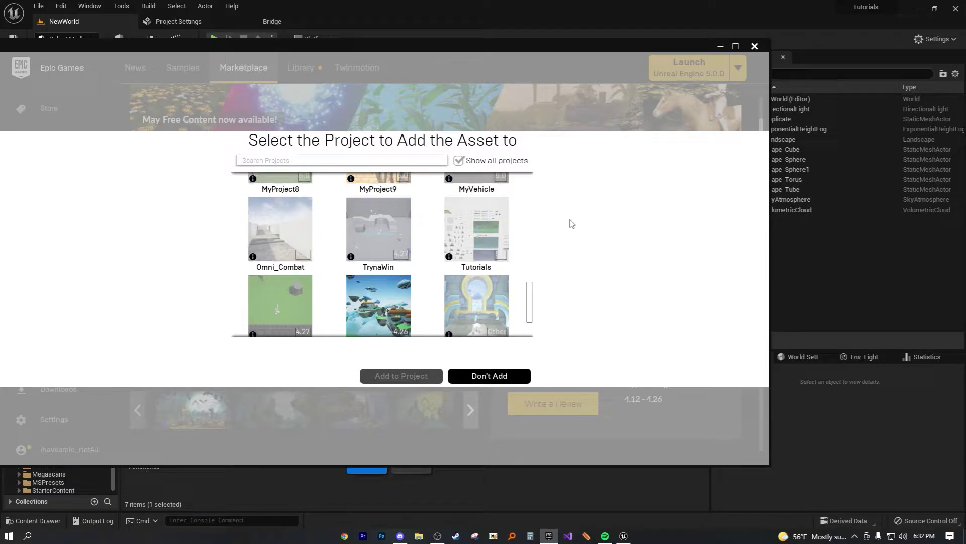
scroll(499, 231, up, 2)
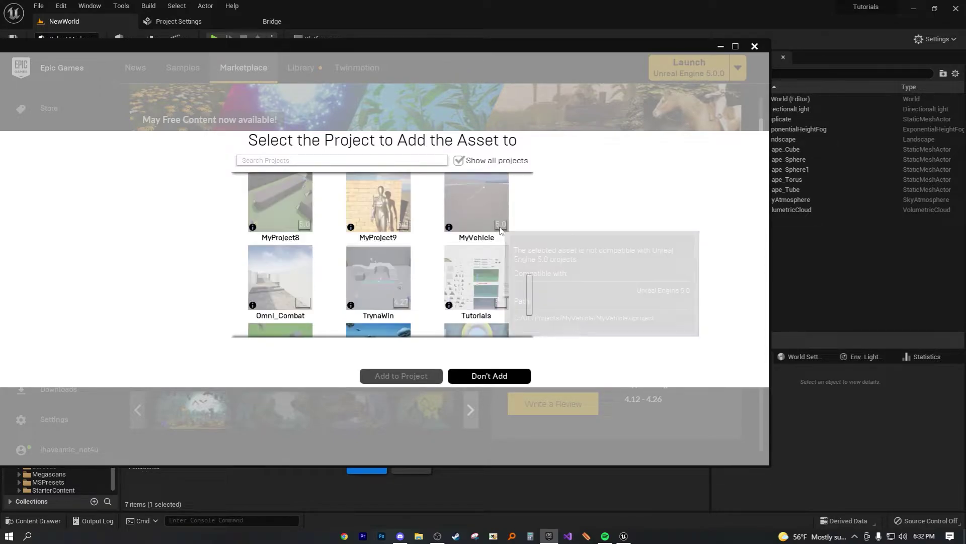
scroll(503, 230, down, 1)
Select the Tutorials project and open the Select Version engine choices
click(468, 241)
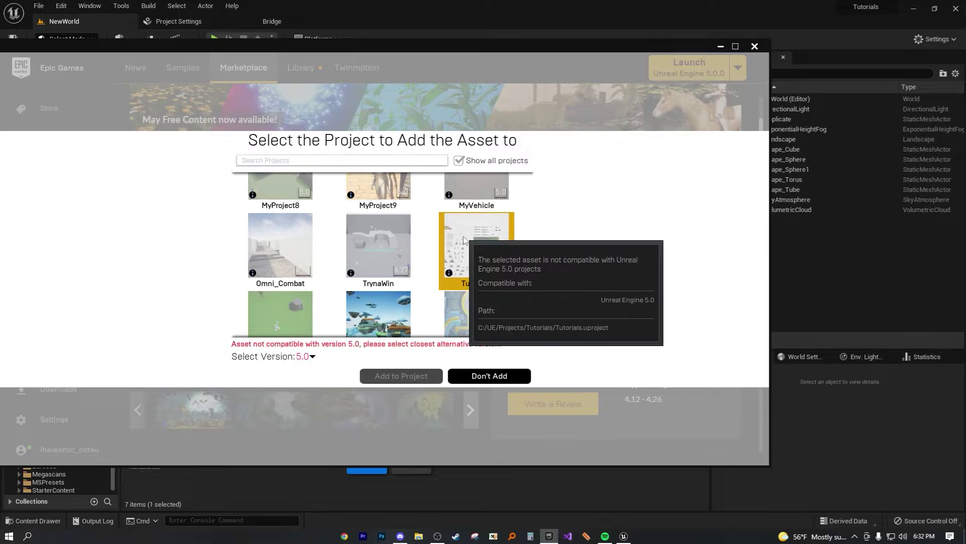
mouse_move(490, 259)
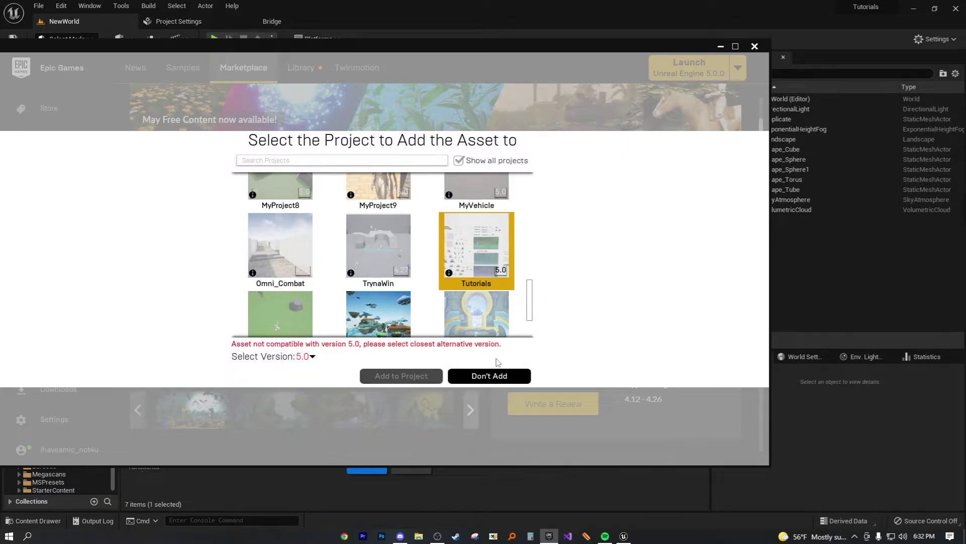
click(401, 381)
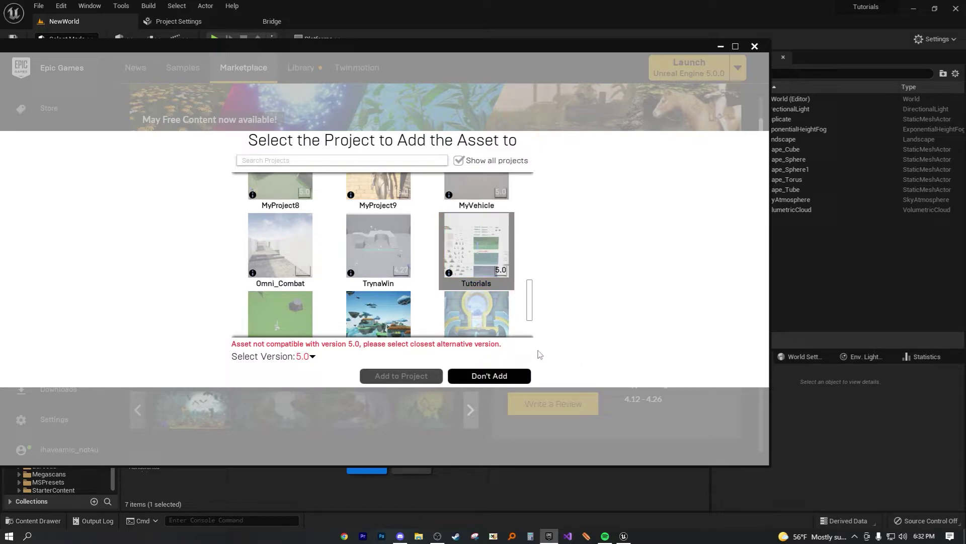
Set the pack's target engine version to 4.26 for the Tutorials project
click(312, 358)
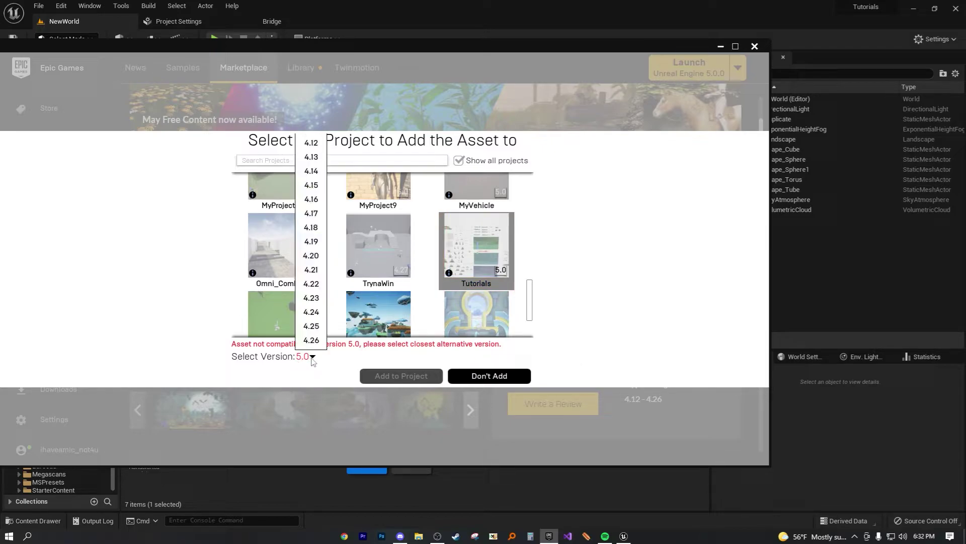
click(628, 378)
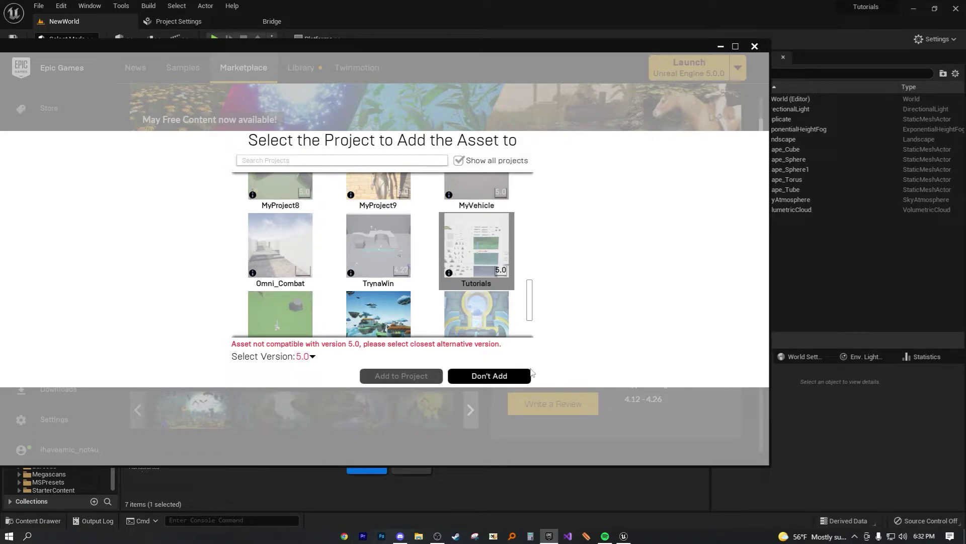
click(311, 357)
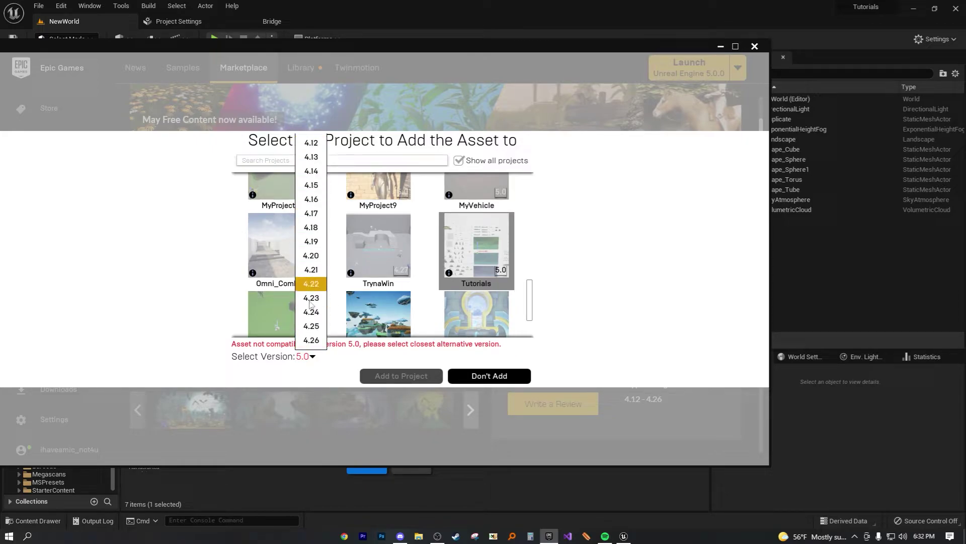
click(307, 340)
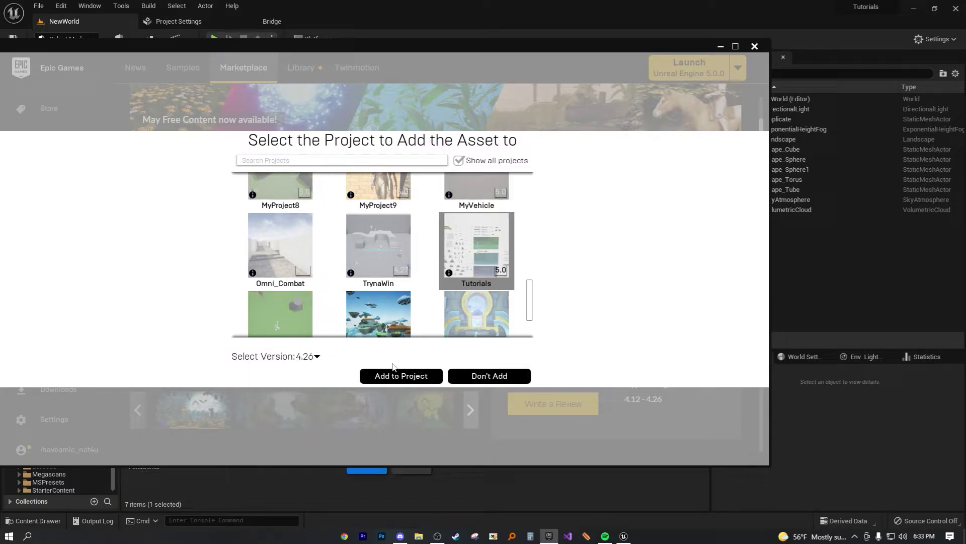
Add the pack to Tutorials, agree to overwrite files, and dismiss the Install Failed notice
click(370, 378)
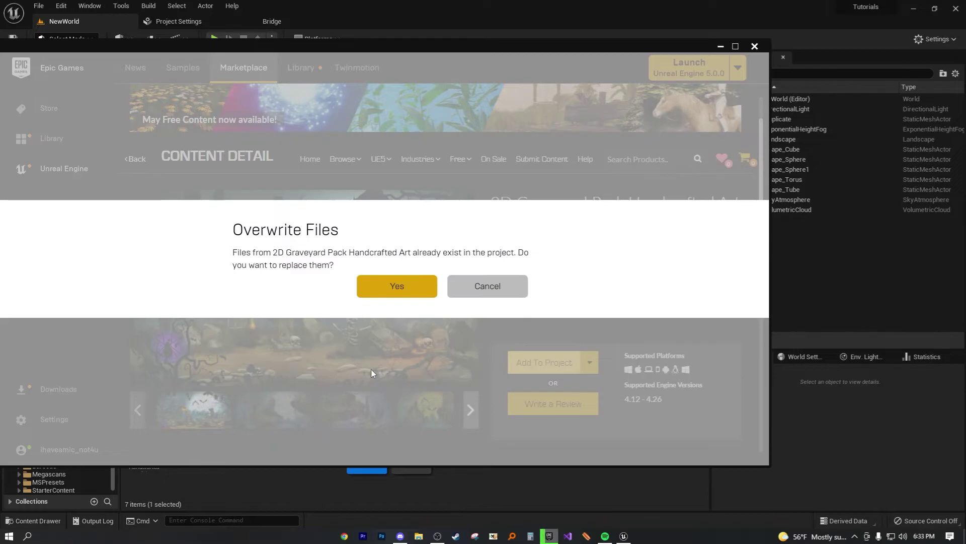
click(415, 286)
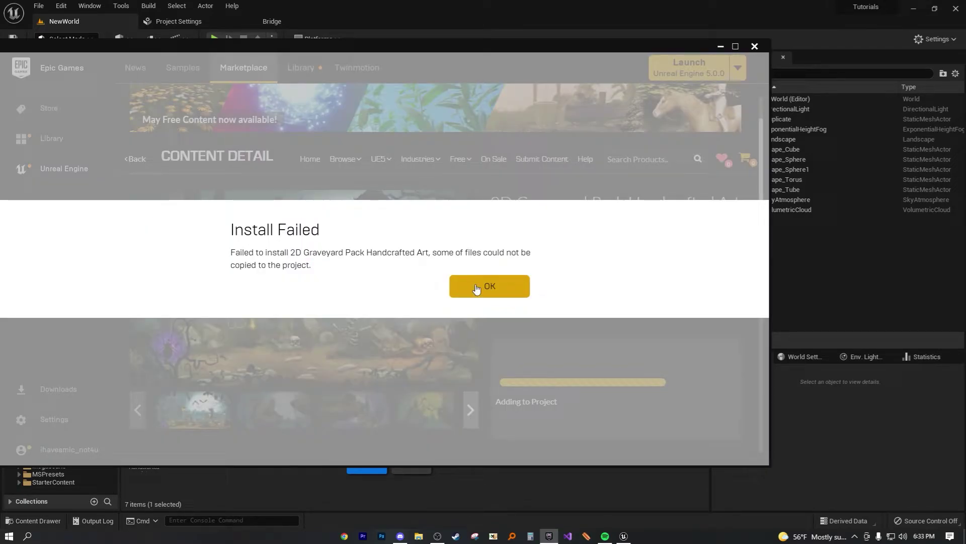
click(476, 287)
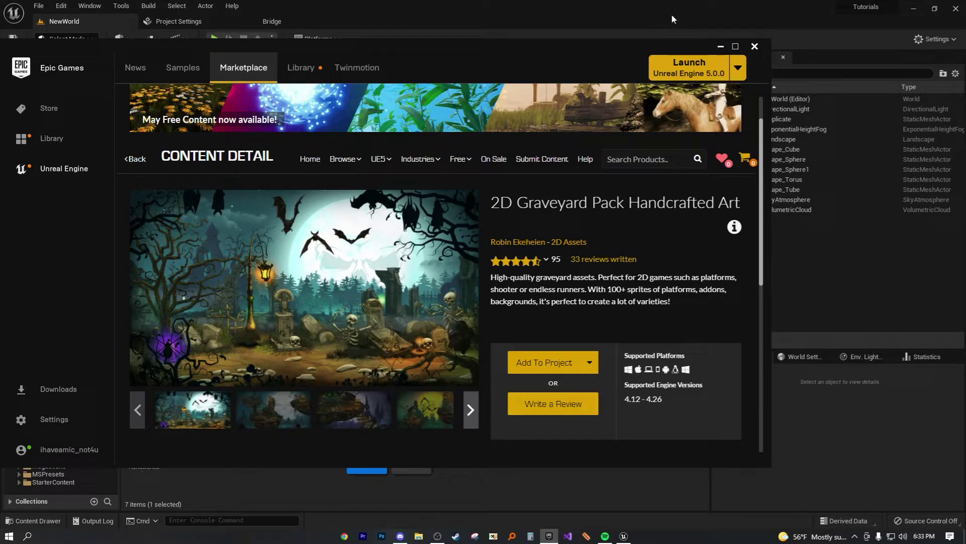
Launch Unreal Engine 5.0 and create a Games > Blank project, MyProject11, in C:\UE\Projects
click(588, 365)
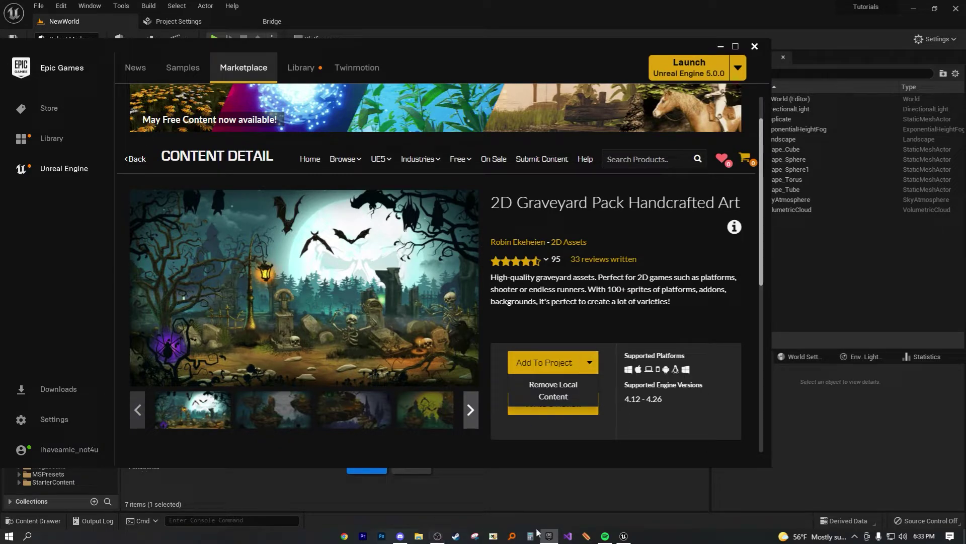
click(696, 74)
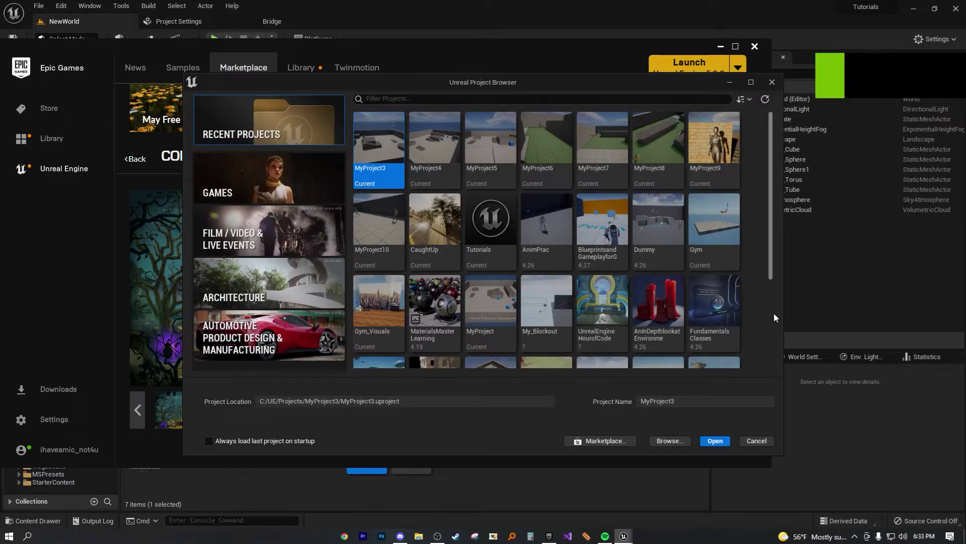
click(229, 174)
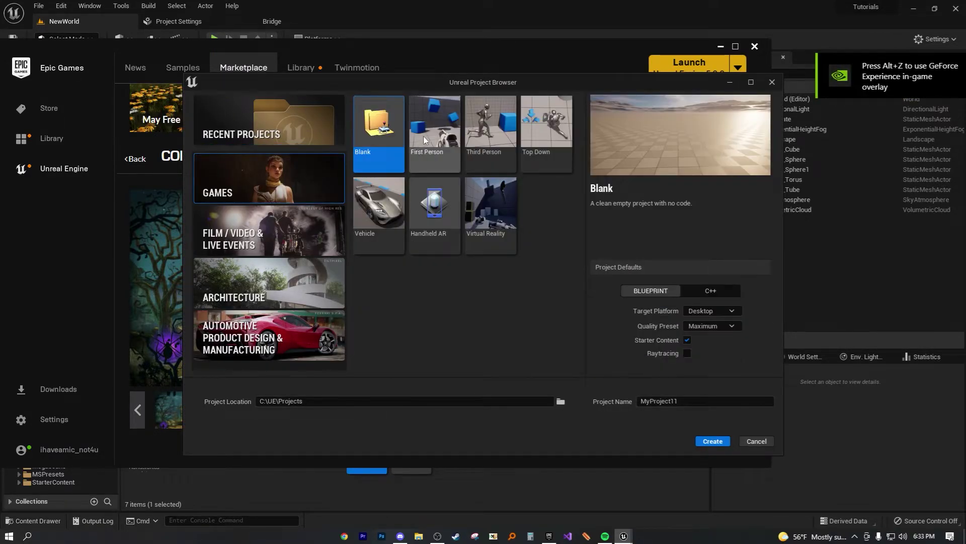
click(482, 137)
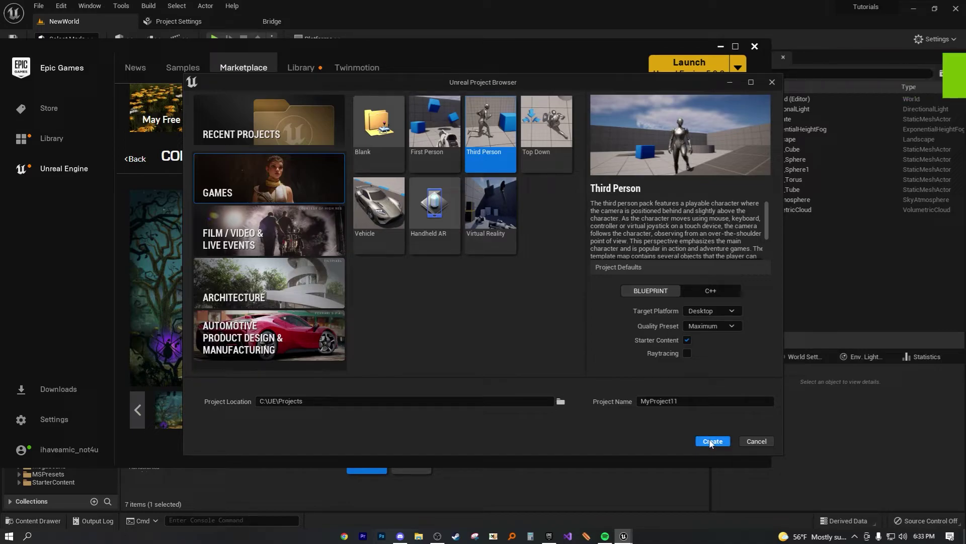
click(375, 113)
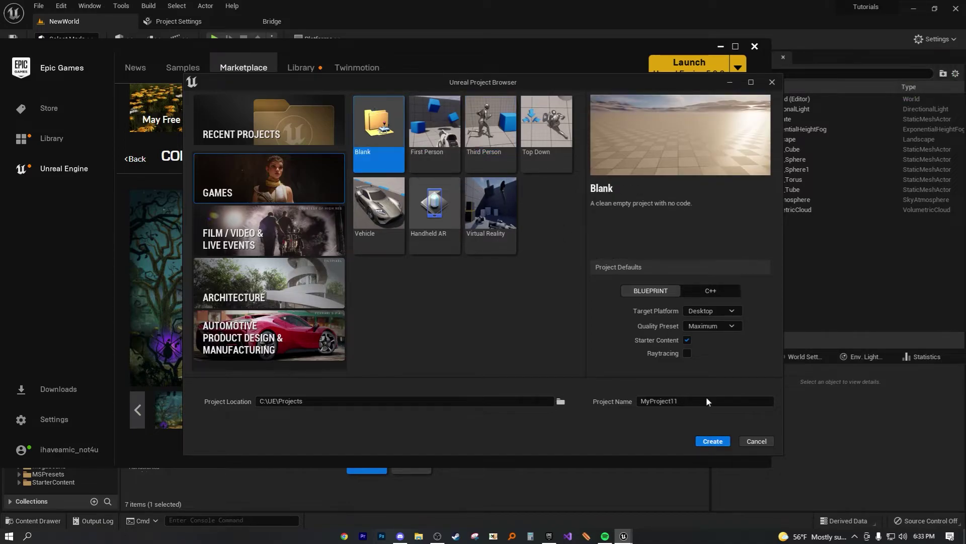
click(712, 443)
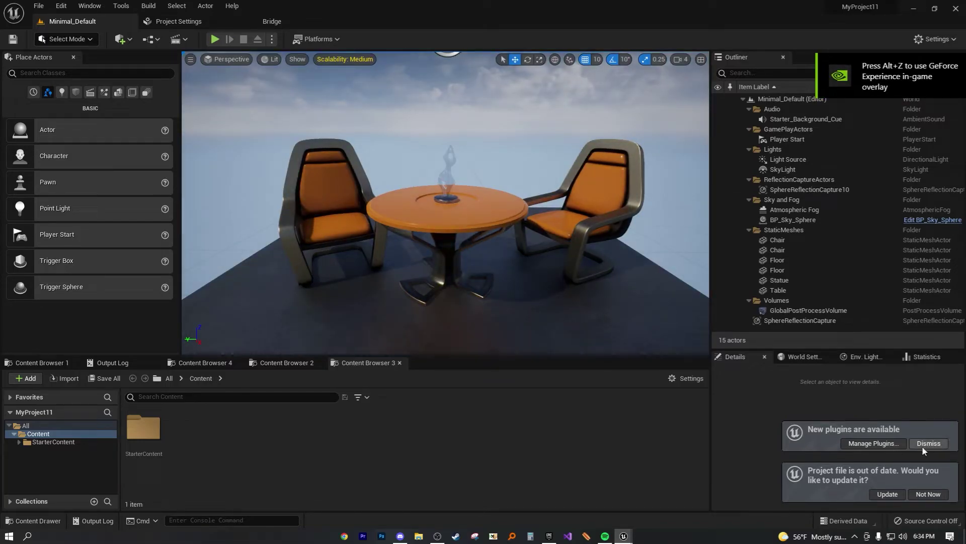
Close the Tutorials editor window and update MyProject11.uproject when prompted
mouse_move(625, 537)
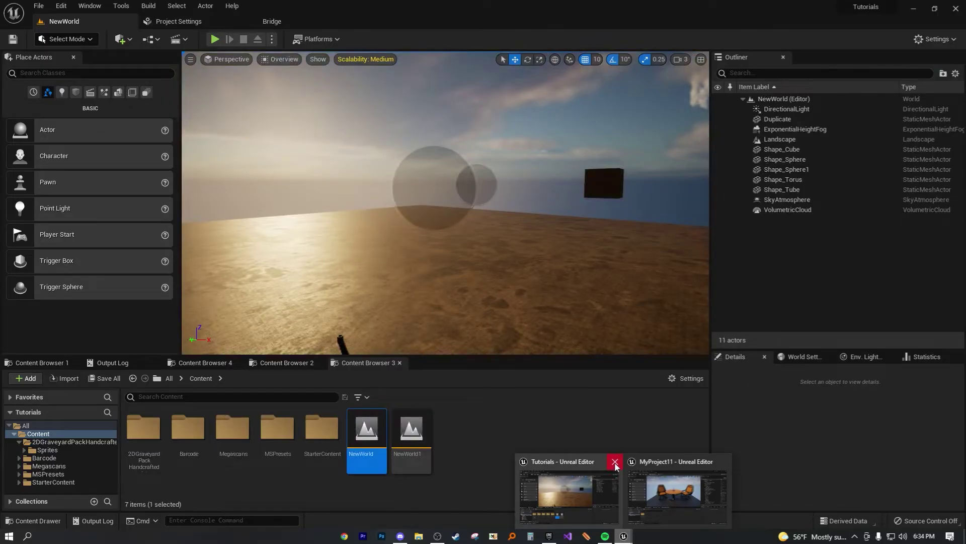
click(615, 461)
click(615, 463)
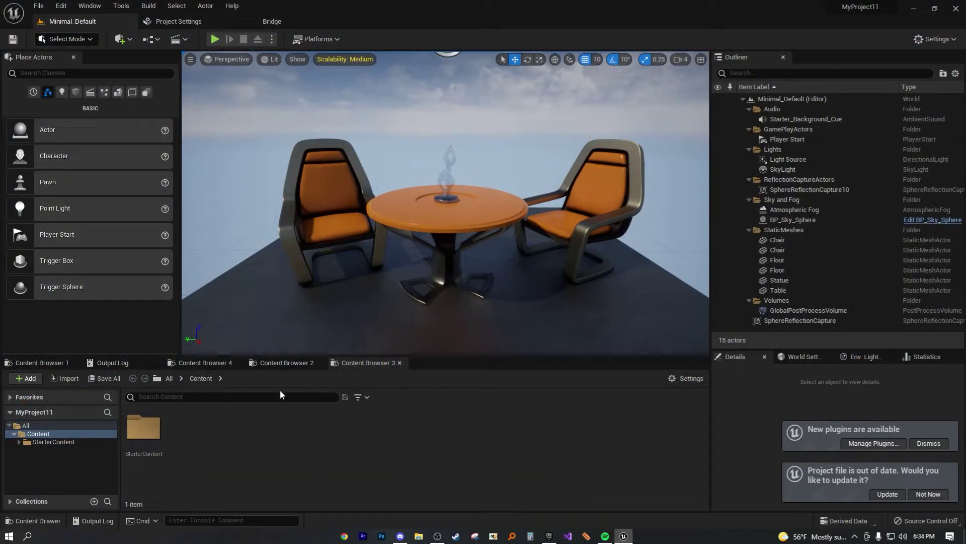
scroll(367, 180, down, 2)
scroll(368, 180, down, 1)
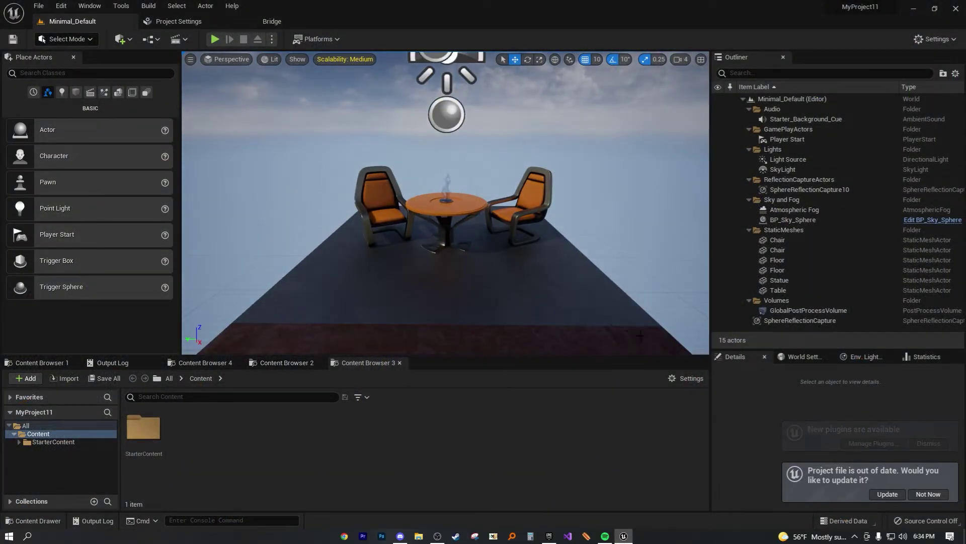
click(887, 493)
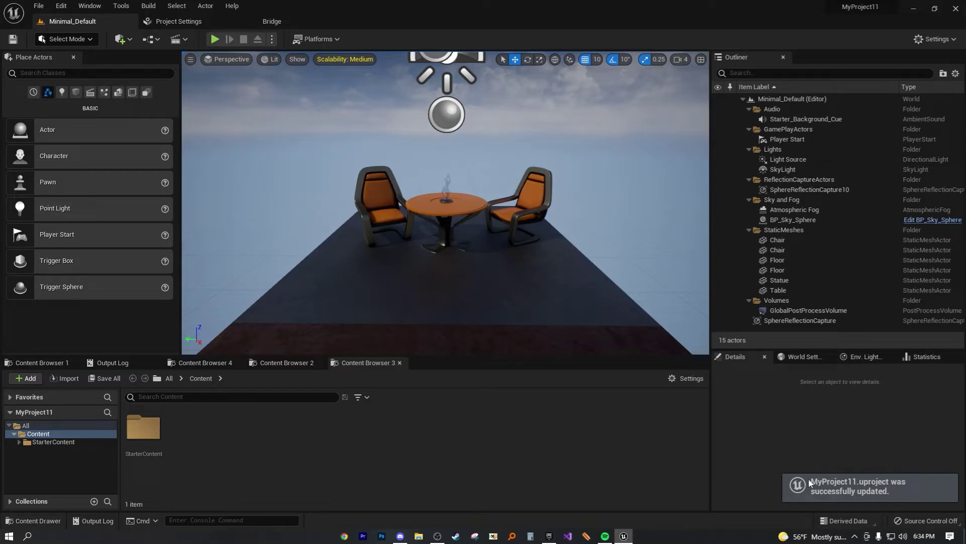
Start adding the pack with all projects shown and choose MyProject11 as destination
click(550, 536)
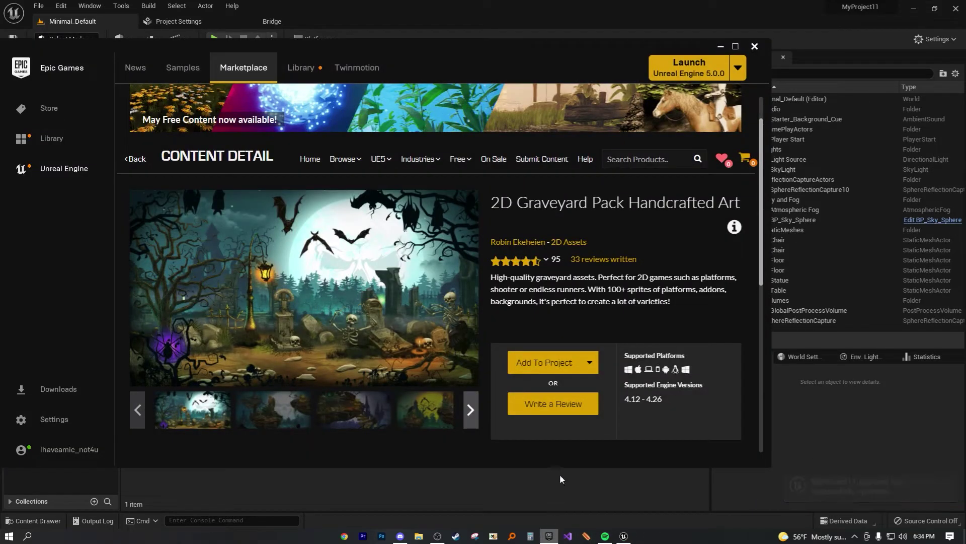
click(565, 368)
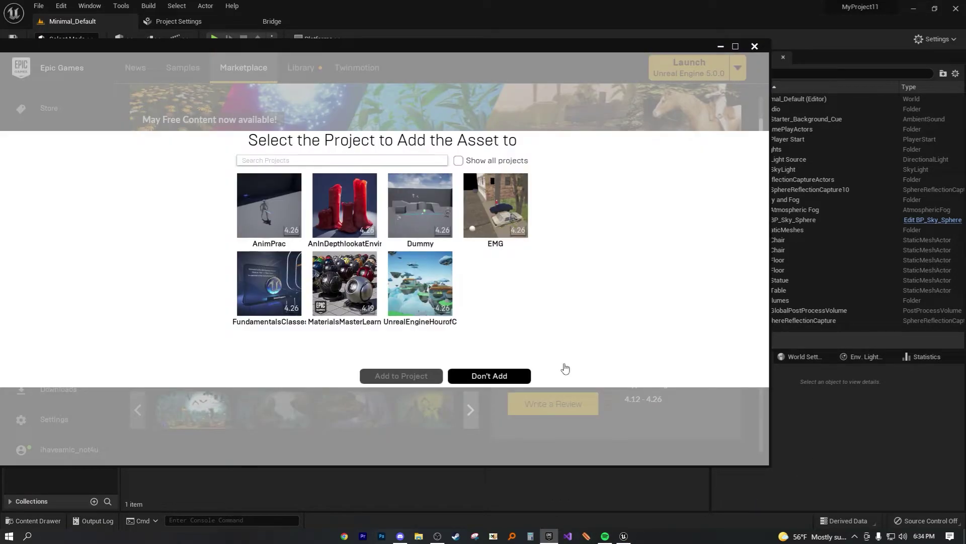
click(458, 160)
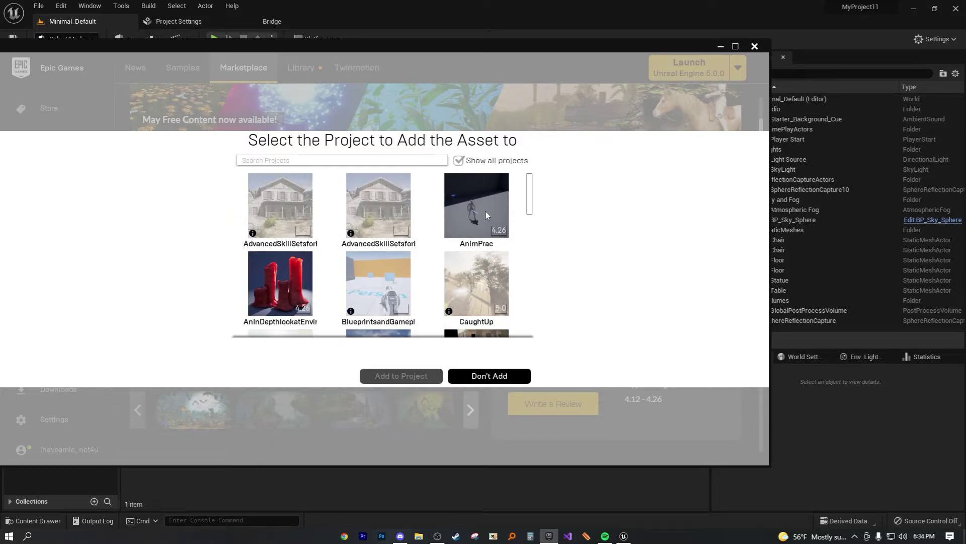
scroll(469, 311, down, 8)
scroll(469, 311, down, 2)
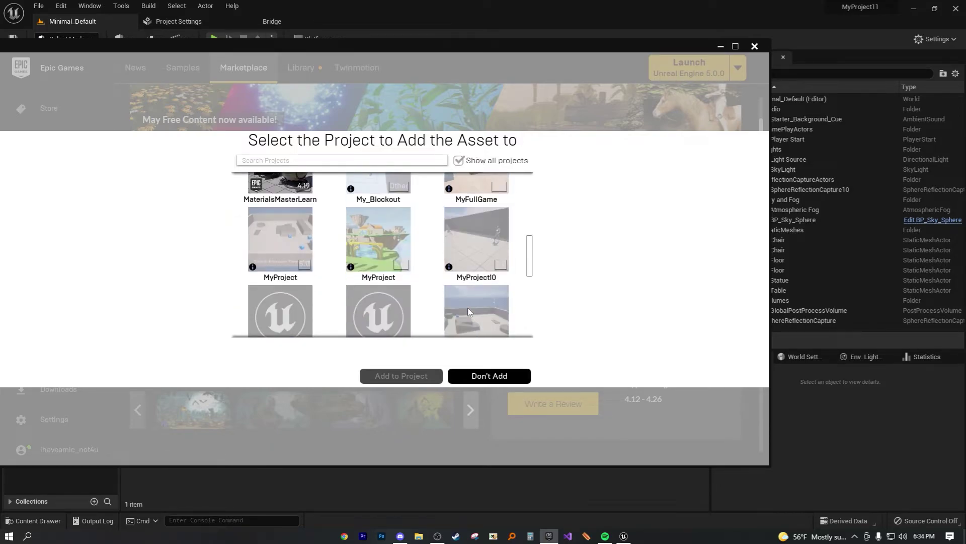
scroll(468, 311, up, 1)
scroll(448, 310, down, 2)
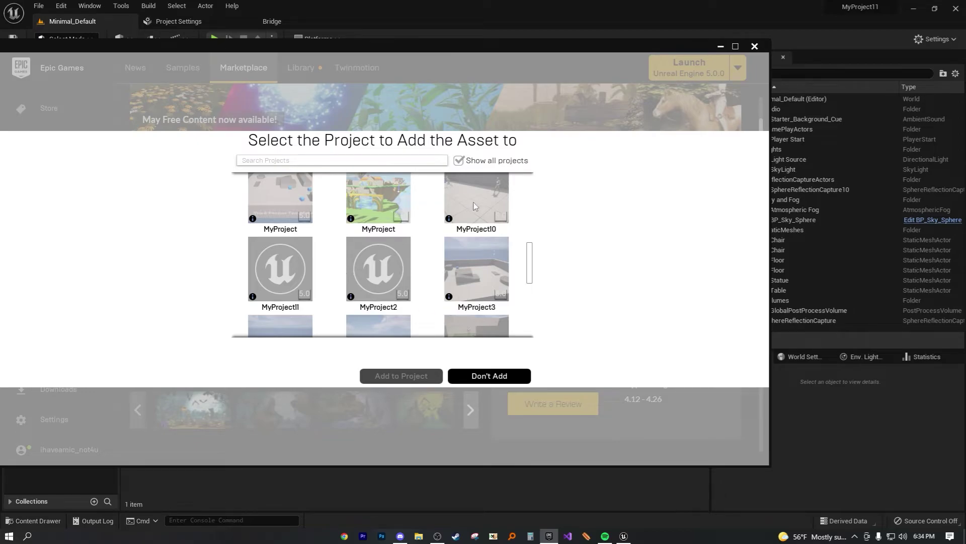
click(278, 282)
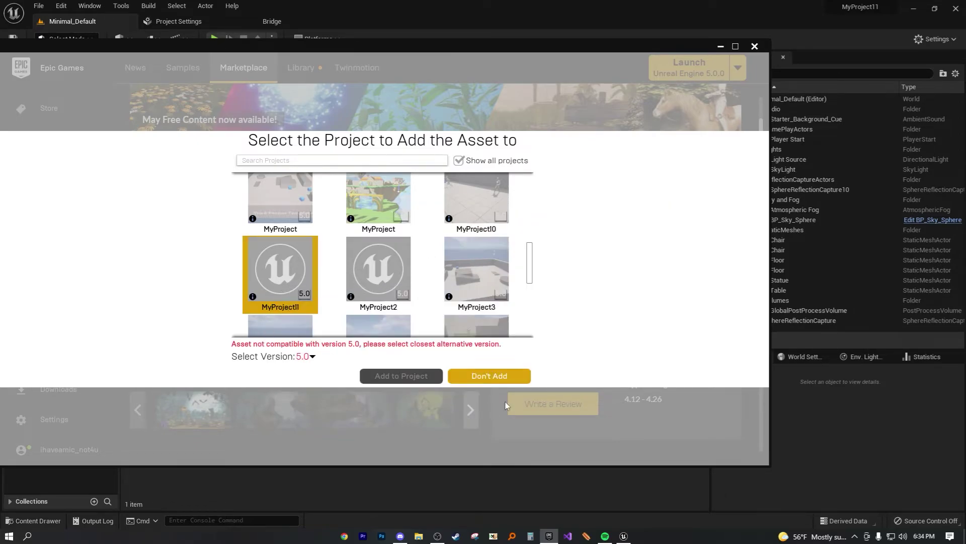
Add the pack as version 4.26, replacing the existing files
click(311, 356)
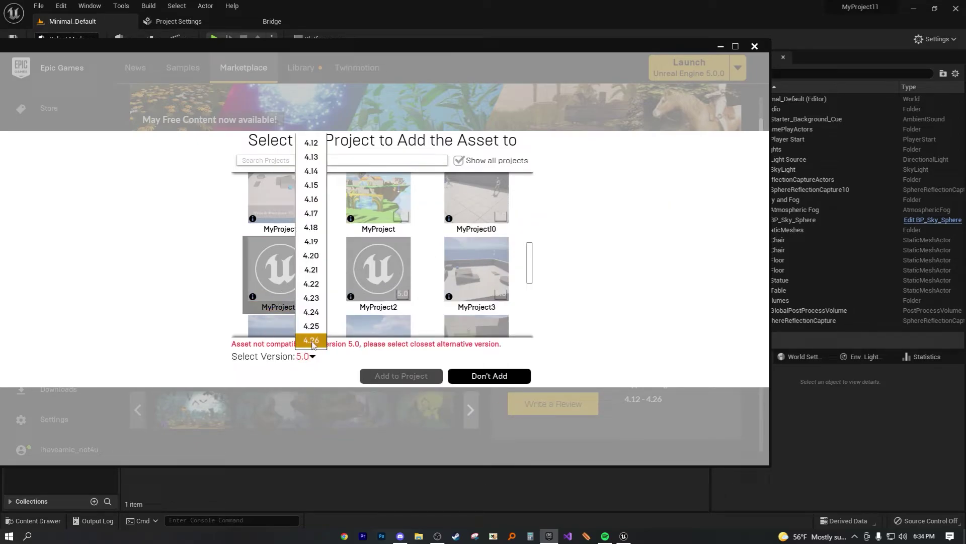
click(311, 340)
click(410, 381)
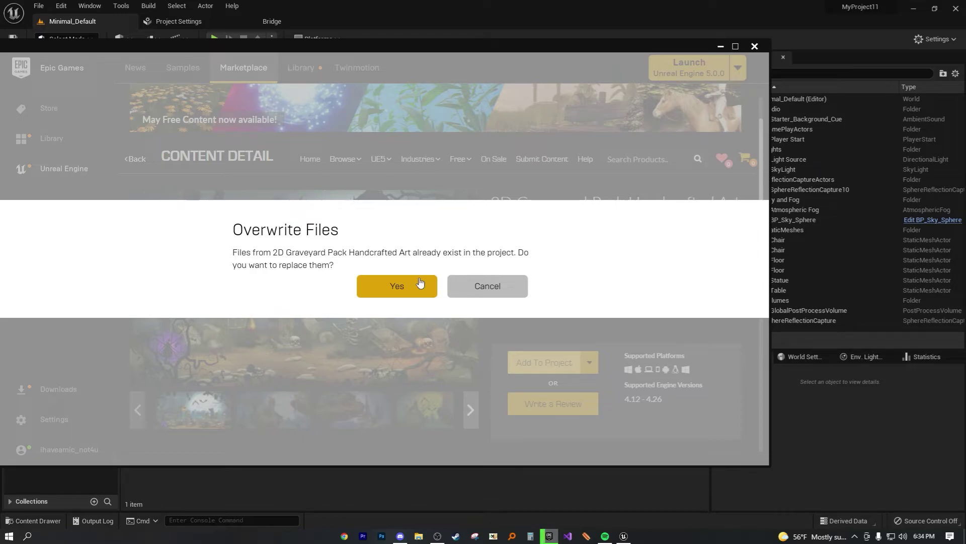
click(401, 294)
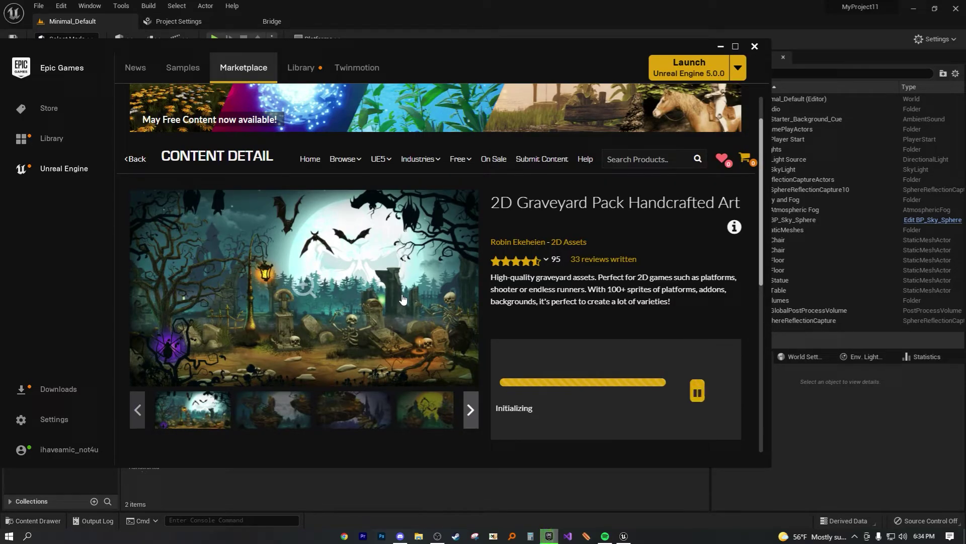
click(857, 435)
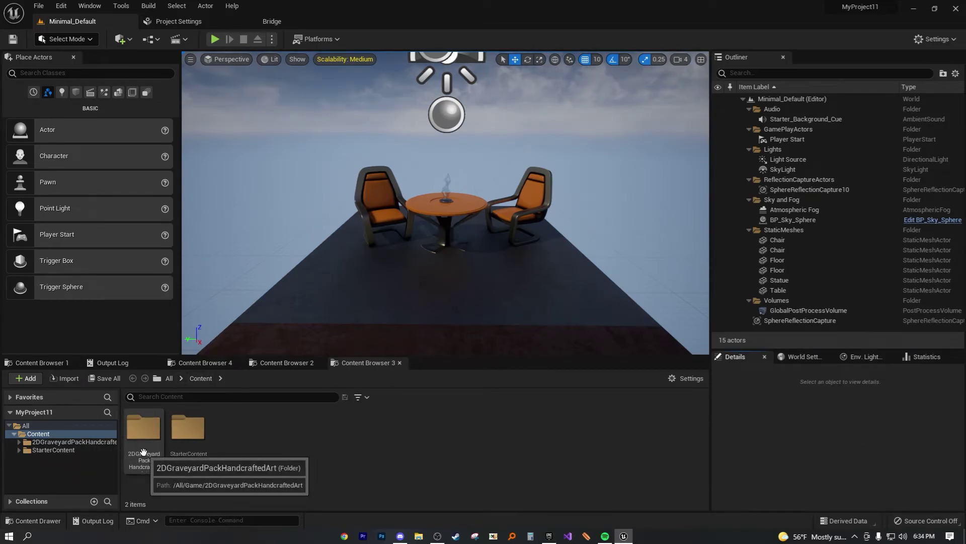
Open the 2DGraveyardPackHandcraftedArt Maps folder, then browse its 199 sprites in Sprites
click(549, 537)
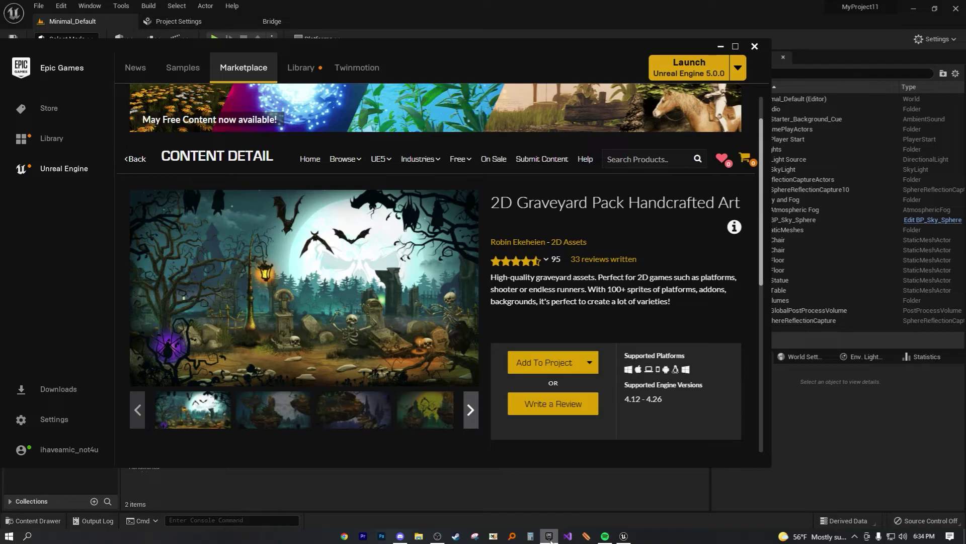
click(554, 536)
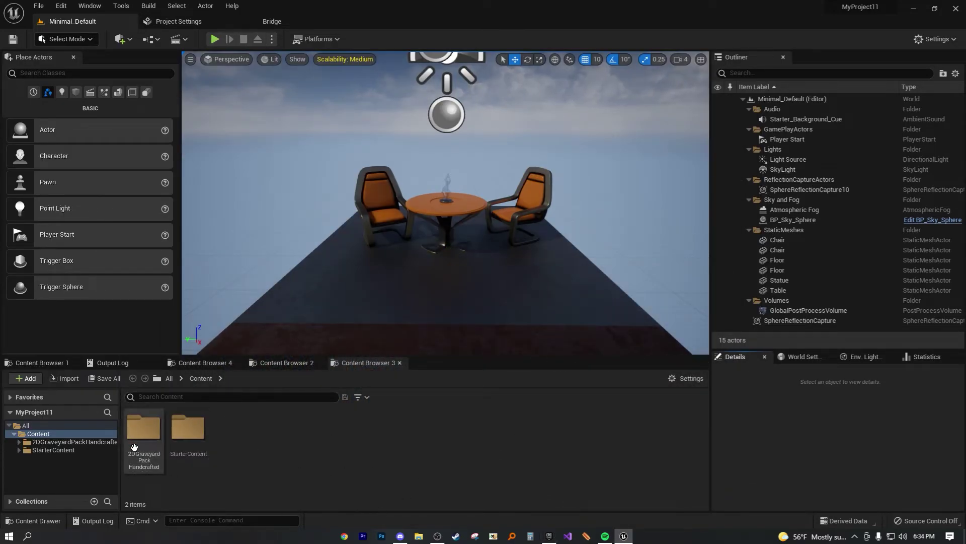
double_click(137, 463)
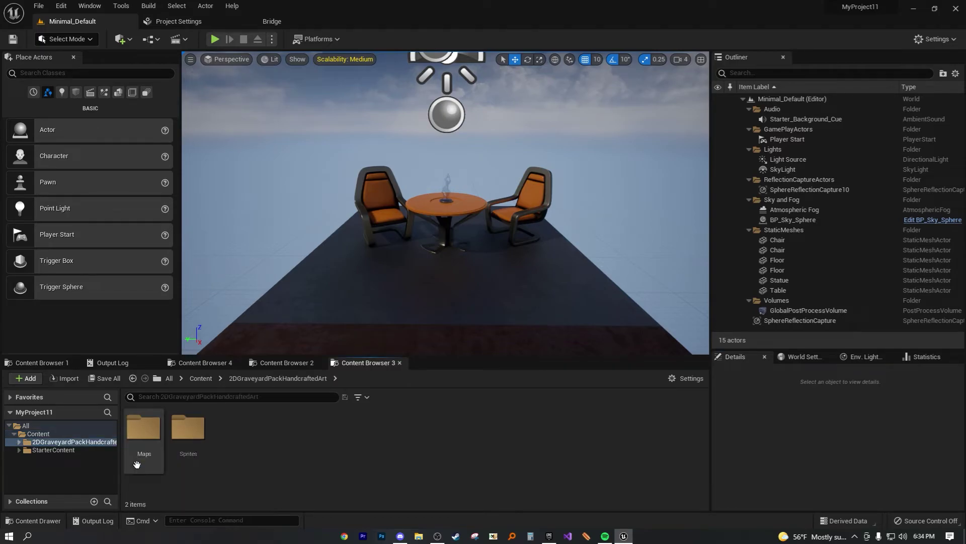
double_click(142, 437)
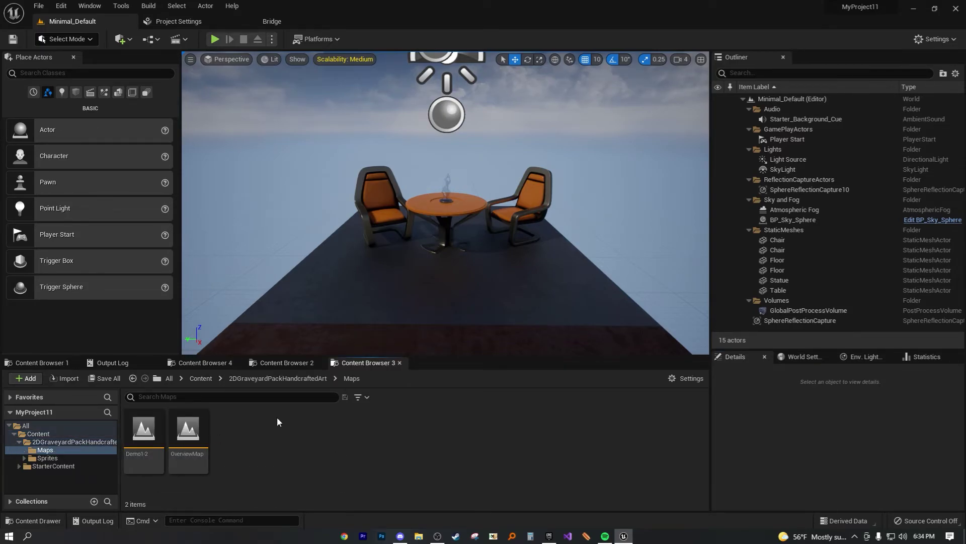
click(278, 378)
double_click(188, 430)
scroll(333, 435, down, 10)
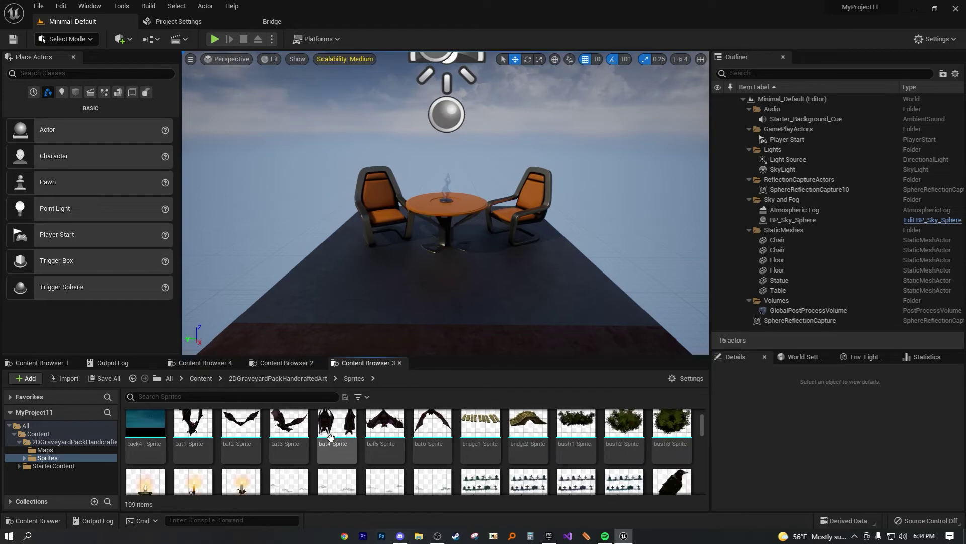
scroll(333, 435, down, 1)
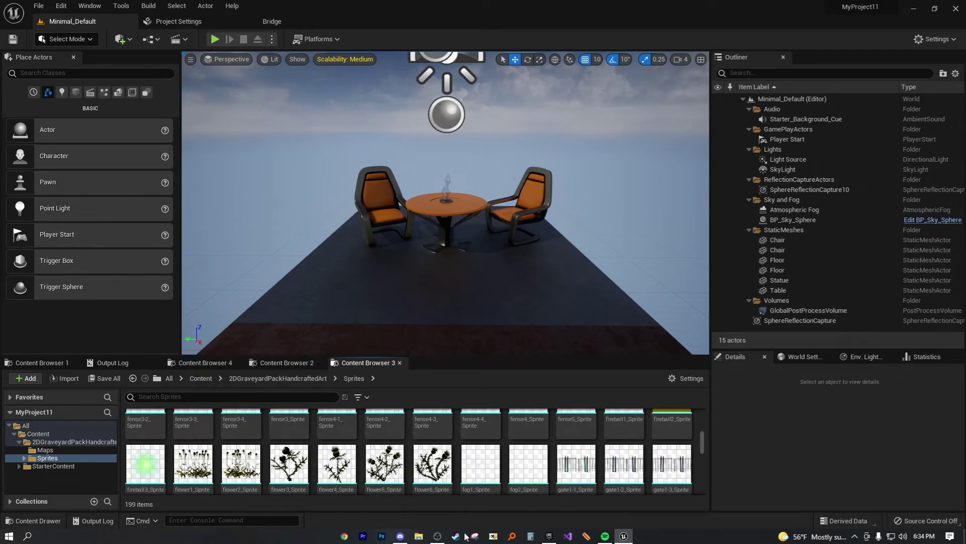
Switch to Content Browser 4, listing the graveyard pack and StarterContent folders
click(225, 367)
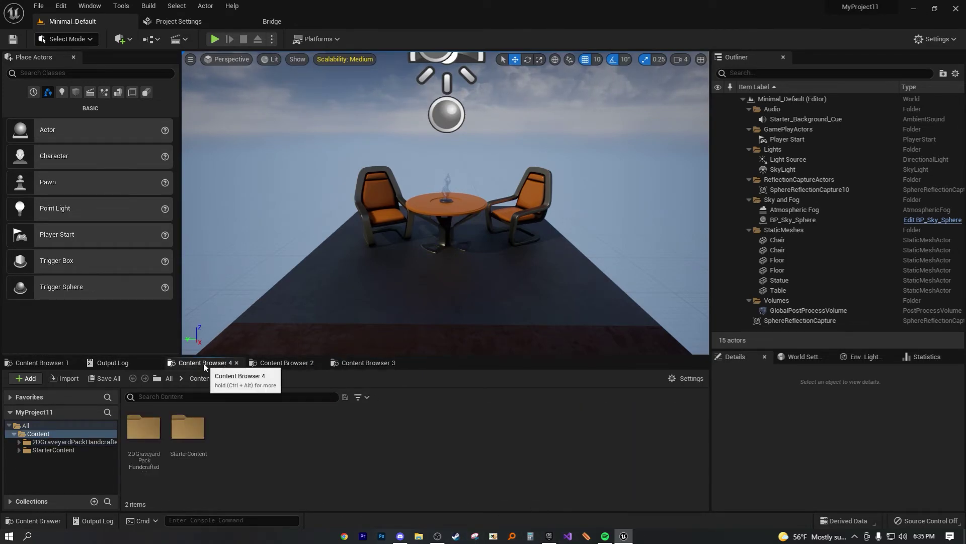